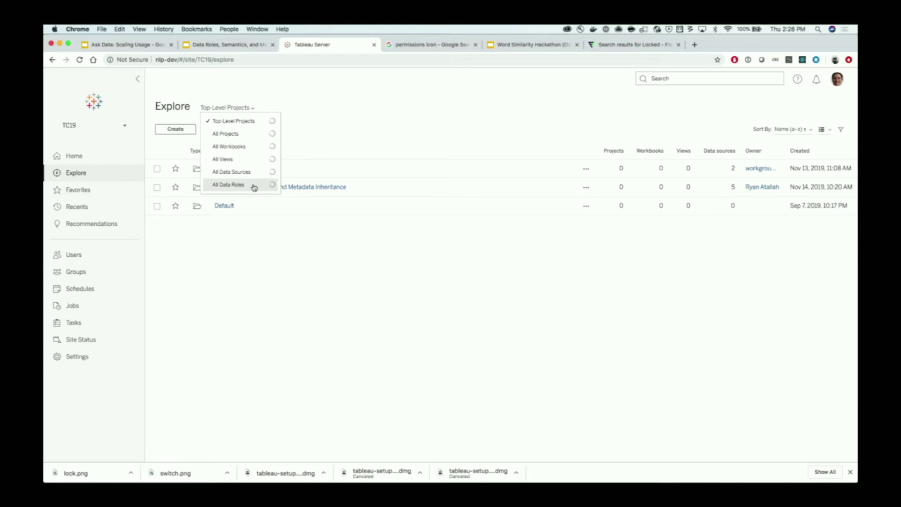
Step: List all data roles on the site and review the definition of the Citizenship Status role
{"action": "left_click", "coordinate": [254, 188]}
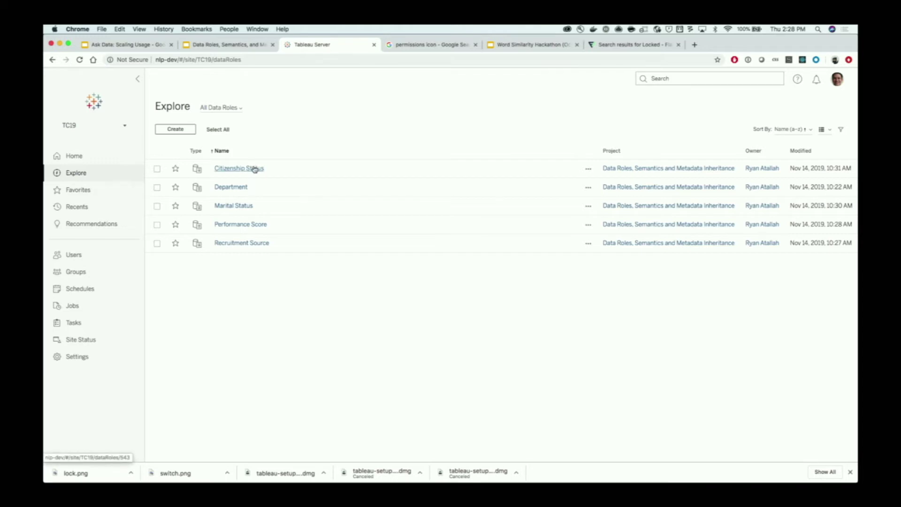
{"action": "left_click", "coordinate": [254, 169]}
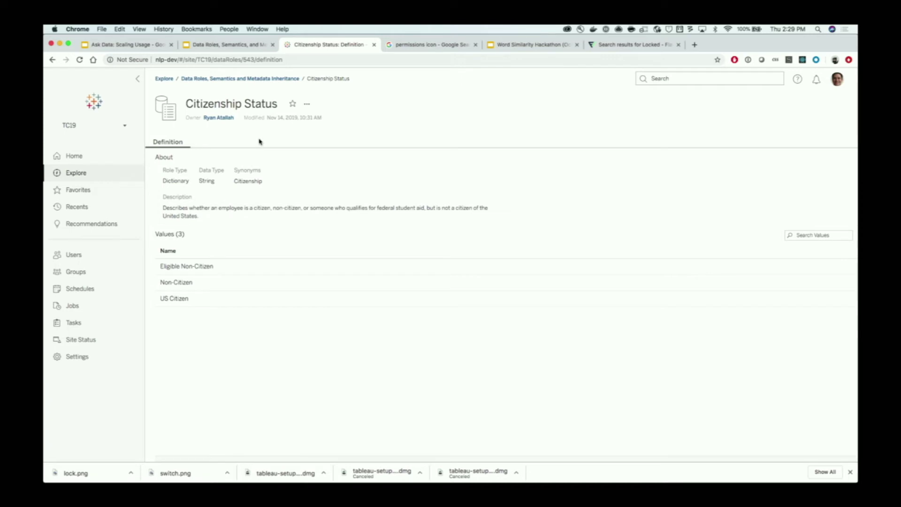
{"action": "left_click", "coordinate": [138, 79]}
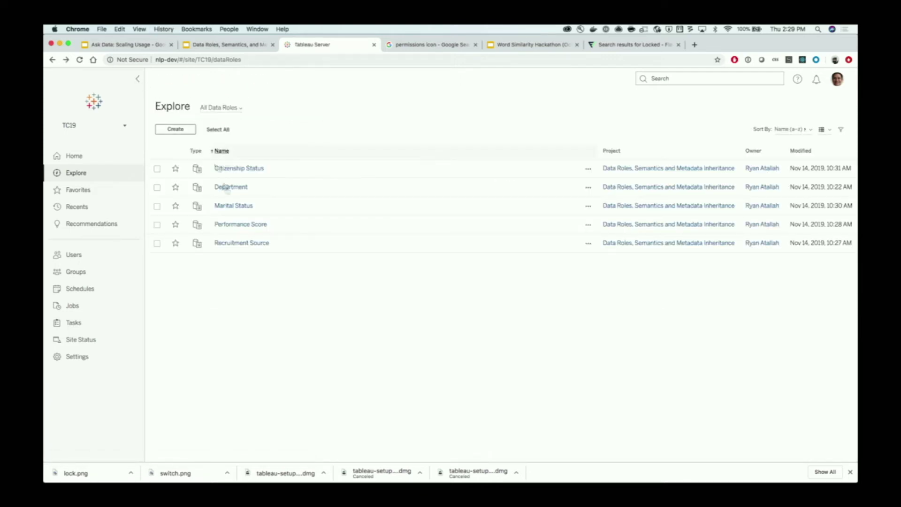
Step: Review the definitions and values of the Performance Score and Recruitment Source data roles, returning to the data role list
{"action": "left_click", "coordinate": [234, 228]}
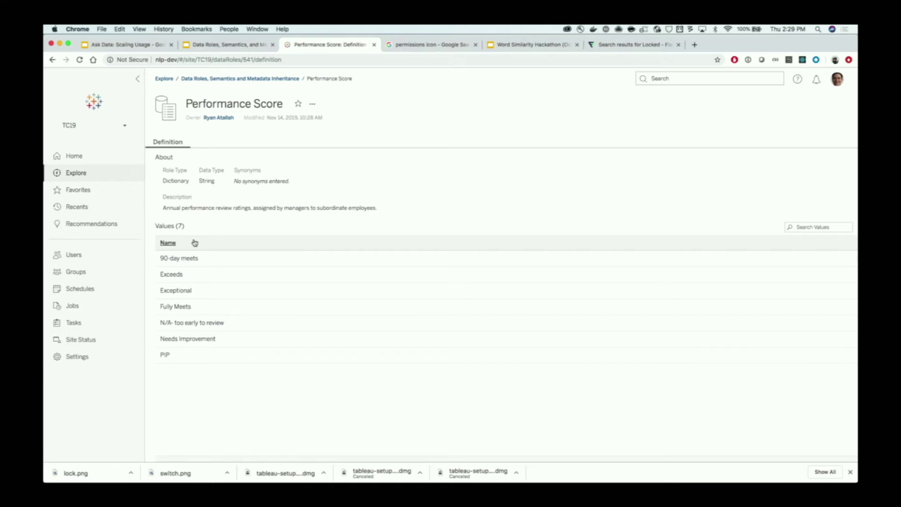
{"action": "key", "text": "super+bracketleft"}
{"action": "left_click", "coordinate": [239, 248]}
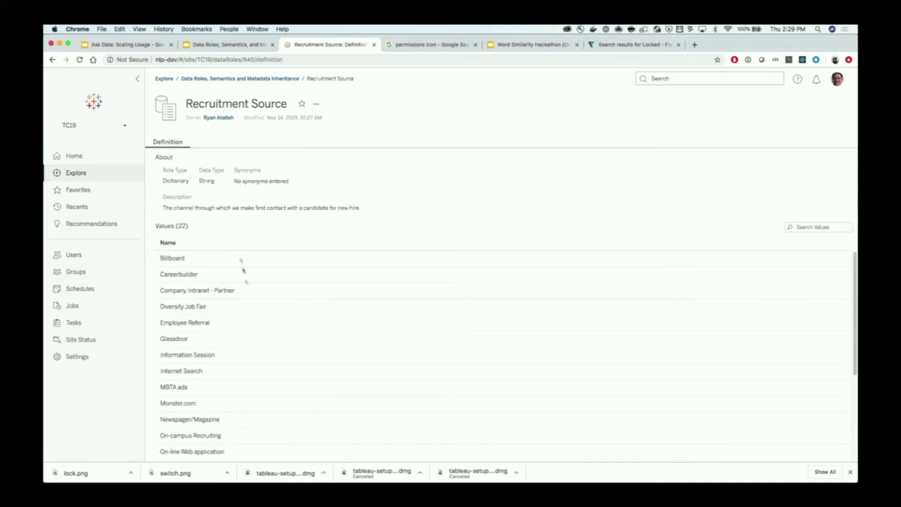
{"action": "scroll", "coordinate": [253, 328], "scroll_direction": "down", "scroll_amount": 5}
{"action": "scroll", "coordinate": [253, 328], "scroll_direction": "up", "scroll_amount": 5}
{"action": "key", "text": "super+bracketleft"}
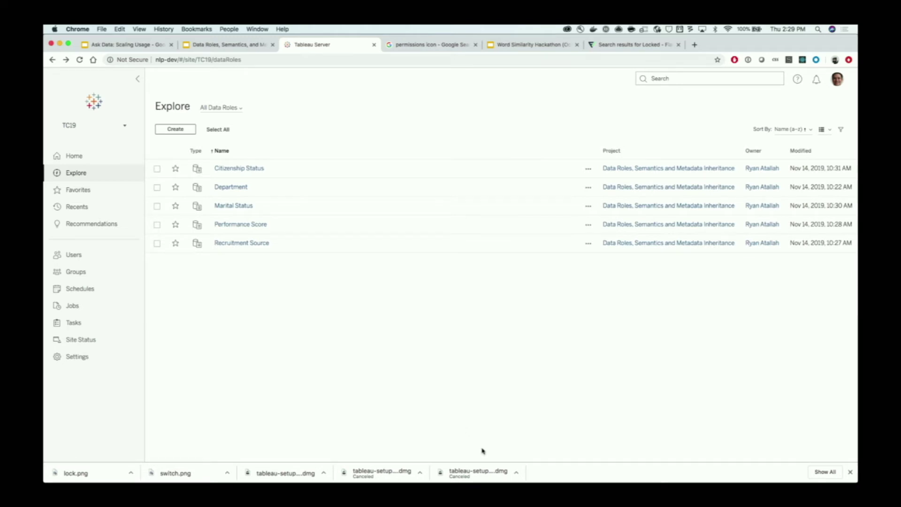
Step: Switch to Tableau Prep Builder, move its window higher and enlarge the flow pane to show the output steps
{"action": "mouse_move", "coordinate": [526, 472]}
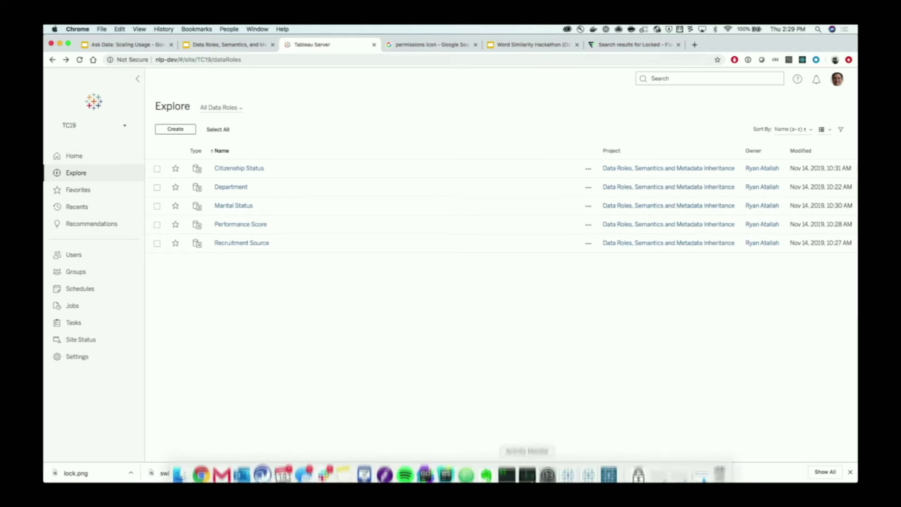
{"action": "left_click", "coordinate": [607, 473]}
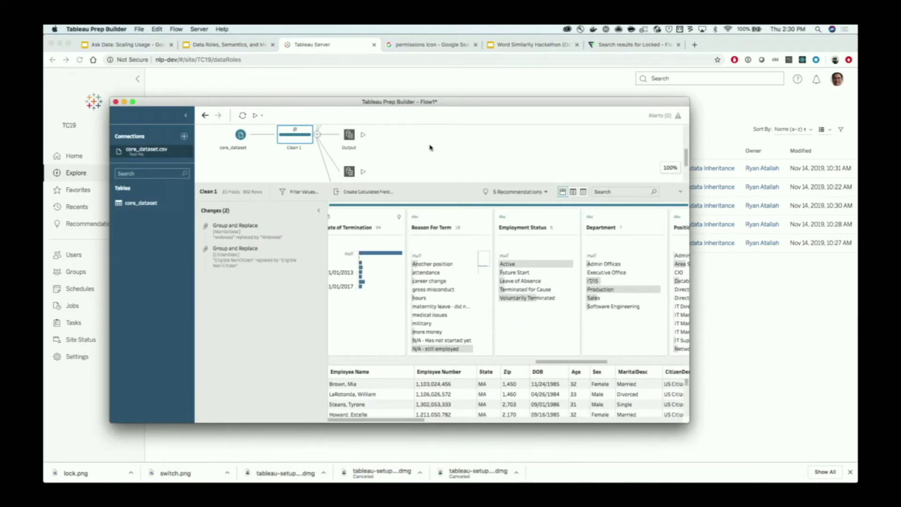
{"action": "scroll", "coordinate": [429, 146], "scroll_direction": "up", "scroll_amount": 2}
{"action": "left_click_drag", "start_coordinate": [428, 99], "coordinate": [429, 46]}
{"action": "left_click_drag", "start_coordinate": [432, 219], "coordinate": [432, 269]}
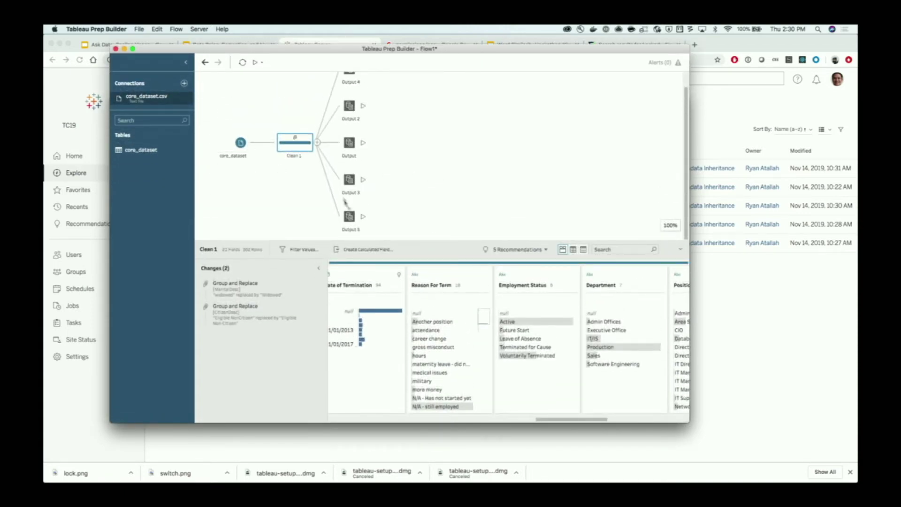
Step: Examine the field profiles of the Clean 1 step, including the cleaned CitizenDesc field
{"action": "scroll", "coordinate": [430, 336], "scroll_direction": "left", "scroll_amount": 6}
{"action": "scroll", "coordinate": [431, 337], "scroll_direction": "right", "scroll_amount": 6}
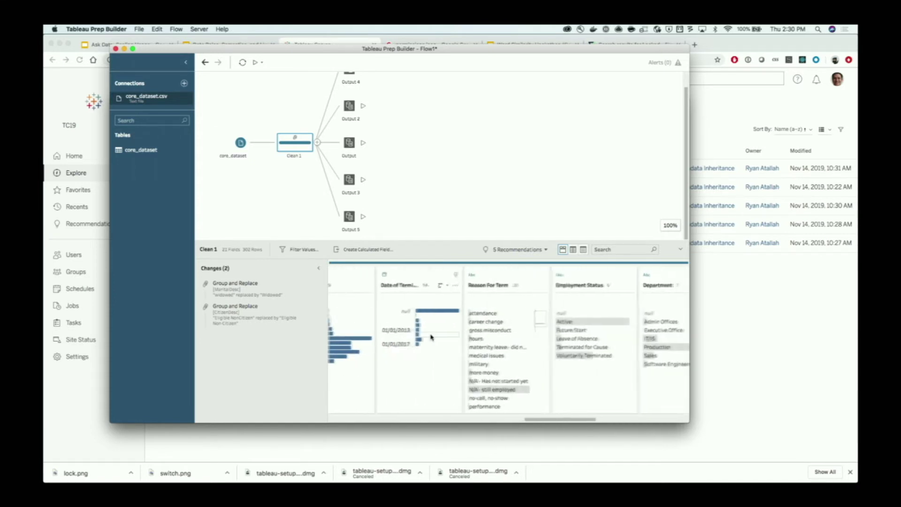
{"action": "scroll", "coordinate": [431, 337], "scroll_direction": "left", "scroll_amount": 6}
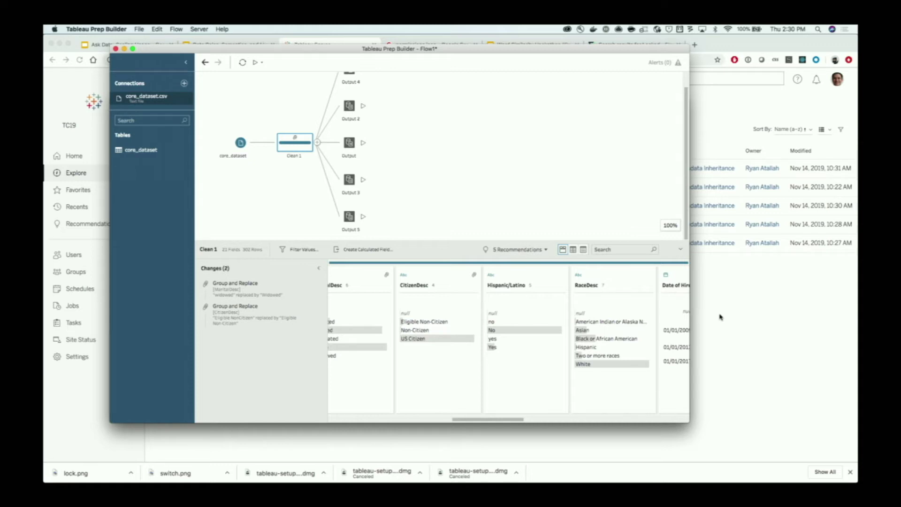
Step: Create an output from the Clean 1 step that publishes the Reason For Term field as a data role
{"action": "scroll", "coordinate": [614, 338], "scroll_direction": "right", "scroll_amount": 10}
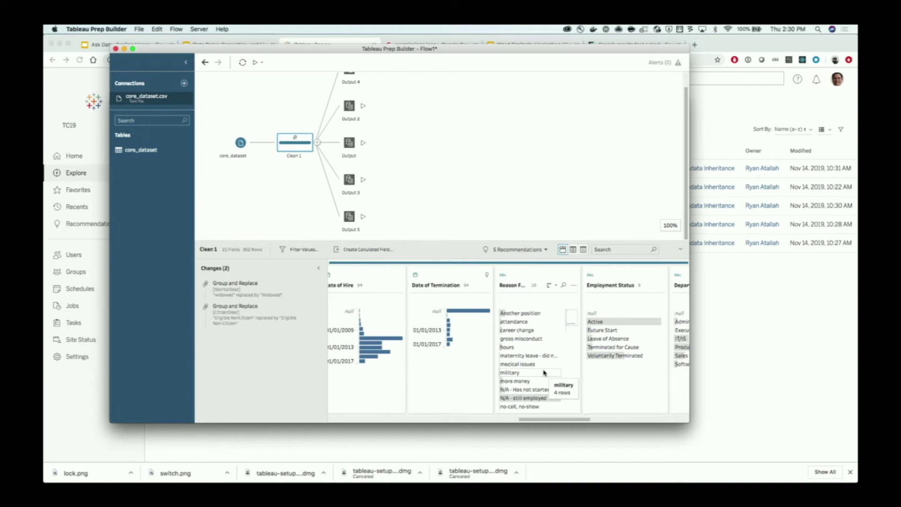
{"action": "left_click", "coordinate": [534, 314]}
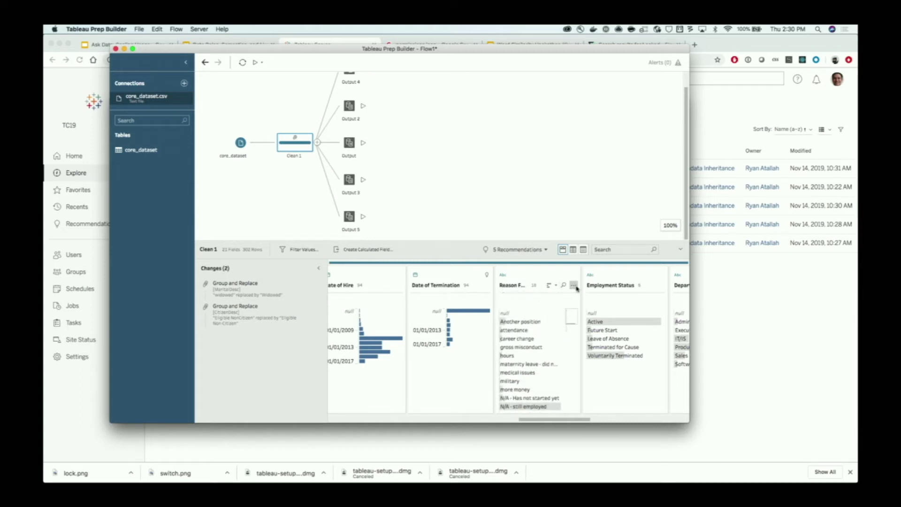
{"action": "left_click", "coordinate": [573, 286]}
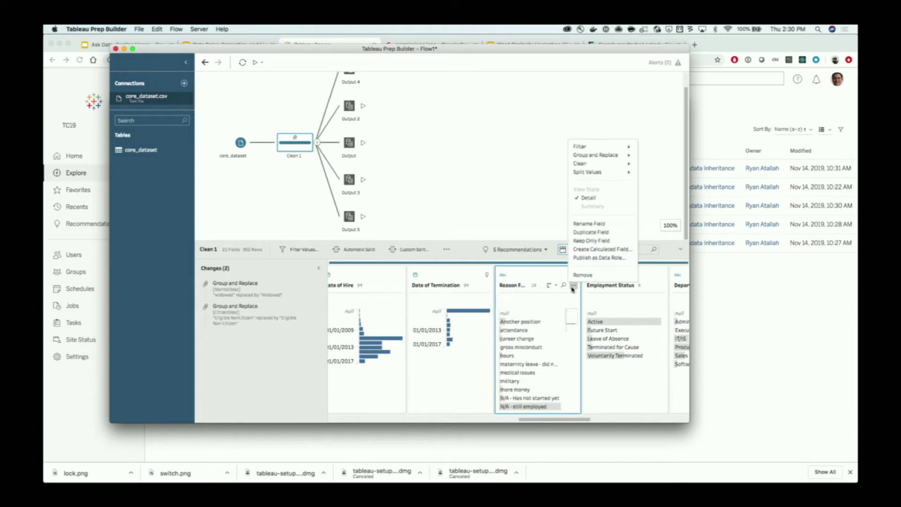
{"action": "left_click", "coordinate": [584, 258]}
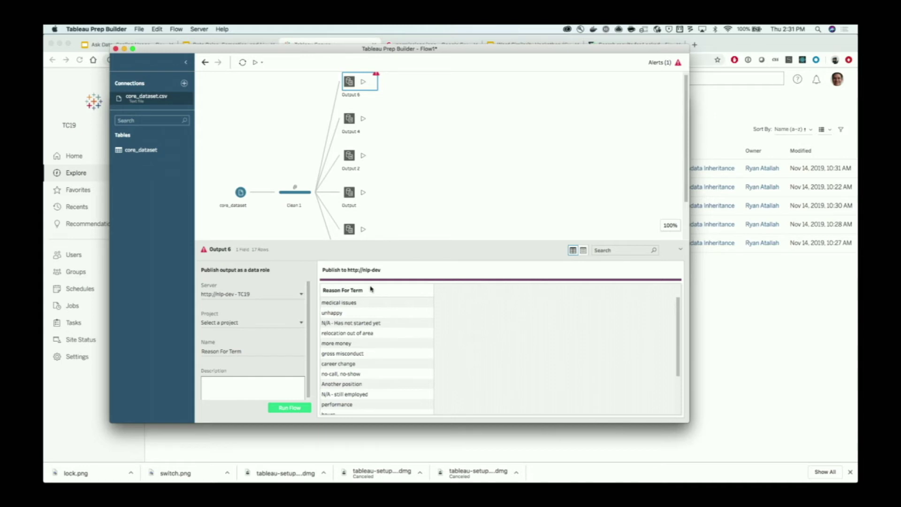
Step: Check the Reason For Term values and set the output's project to Data Roles, Semantics and Metadata Inheritance
{"action": "scroll", "coordinate": [343, 370], "scroll_direction": "down", "scroll_amount": 3}
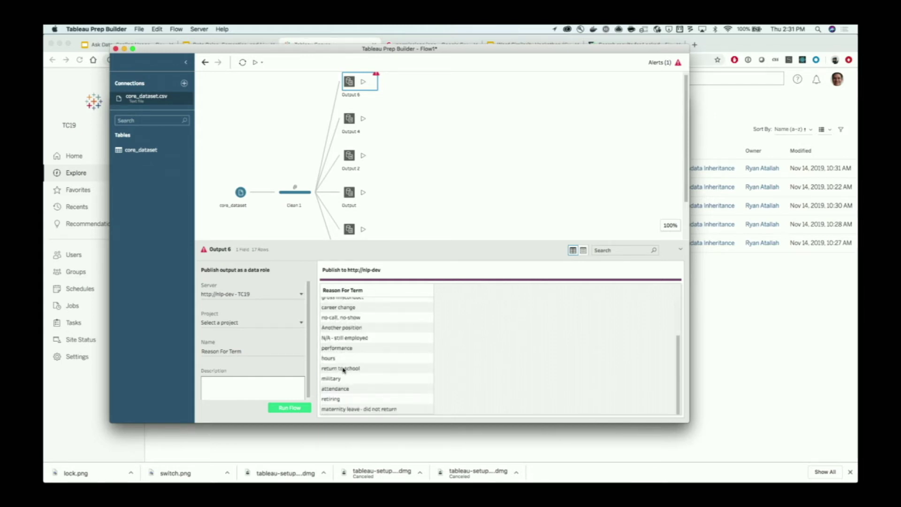
{"action": "scroll", "coordinate": [344, 370], "scroll_direction": "up", "scroll_amount": 3}
{"action": "left_click", "coordinate": [263, 322]}
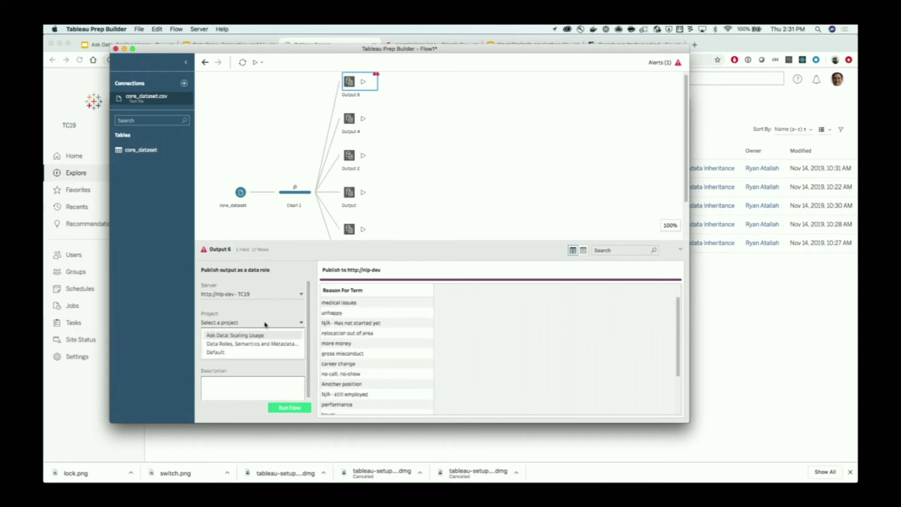
{"action": "left_click", "coordinate": [259, 343]}
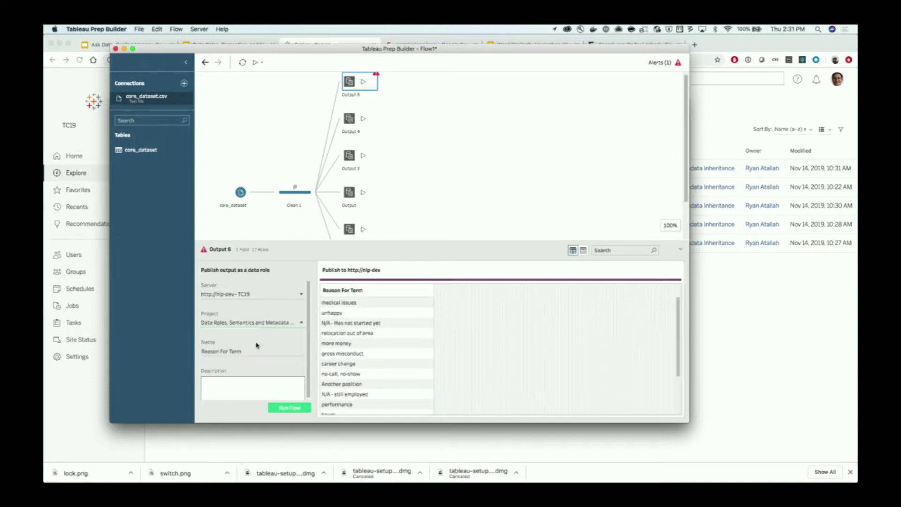
Step: Enter the description "Reason for terminating an employee." for the data role and run the flow to publish it
{"action": "left_click", "coordinate": [244, 386]}
{"action": "type", "text": "REASON"}
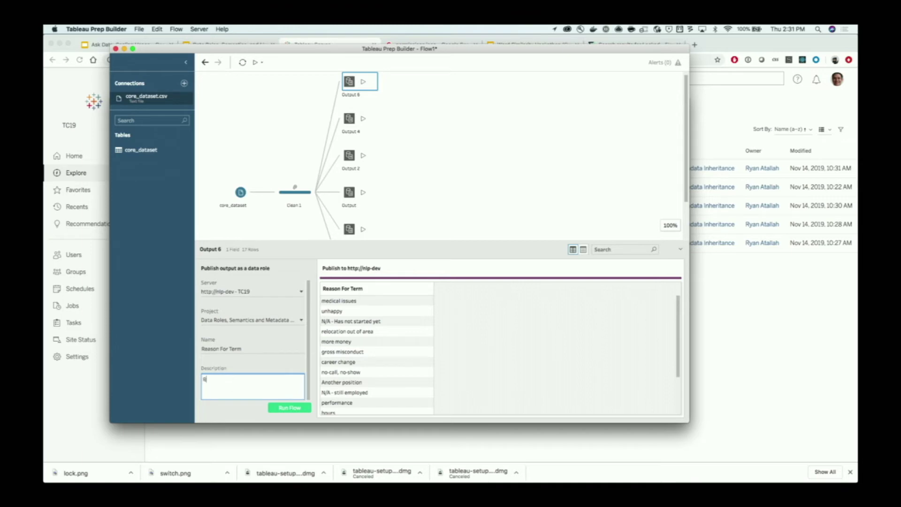
{"action": "key", "text": "BackSpace"}
{"action": "key", "text": "BackSpace"}
{"action": "key", "text": "BackSpace"}
{"action": "key", "text": "BackSpace"}
{"action": "key", "text": "BackSpace"}
{"action": "key", "text": "BackSpace"}
{"action": "type", "text": "Reason for terminating an employee."}
{"action": "left_click", "coordinate": [289, 407]}
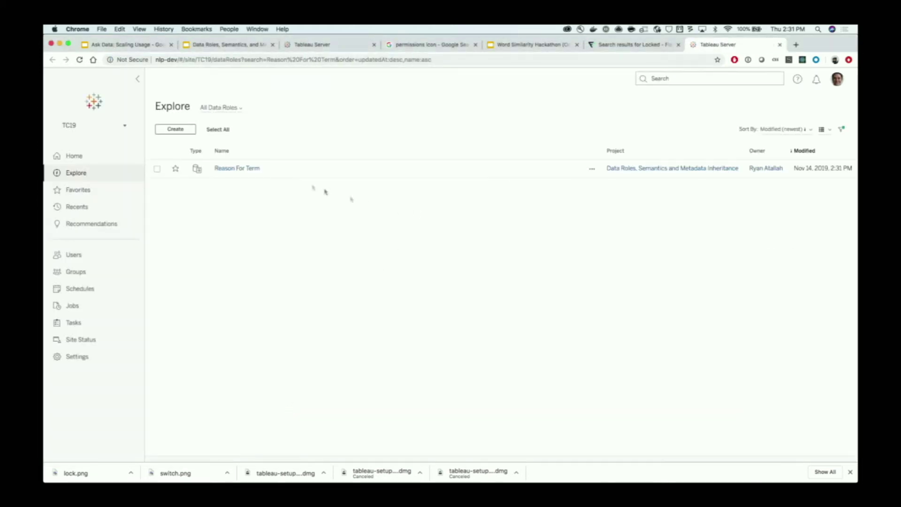
Step: Review the definition and permissions of the published Reason For Term data role on Tableau Server
{"action": "left_click", "coordinate": [248, 168]}
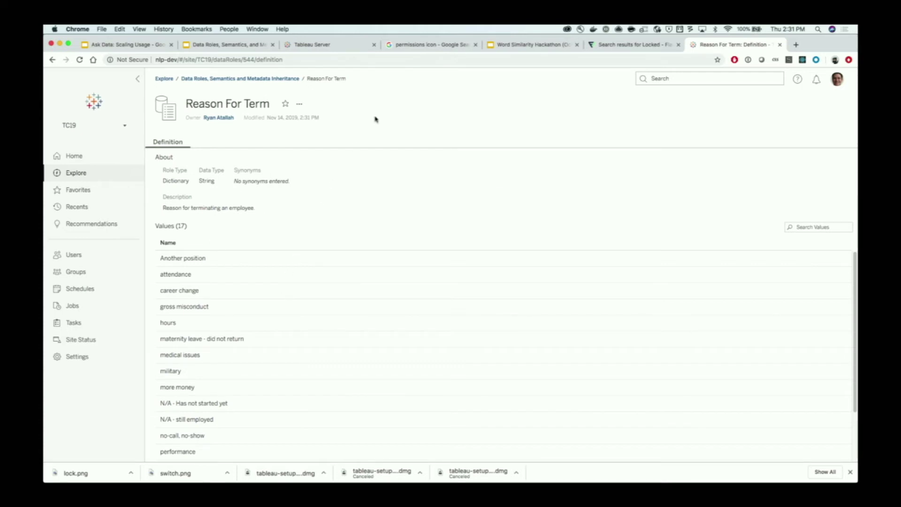
{"action": "left_click", "coordinate": [300, 104]}
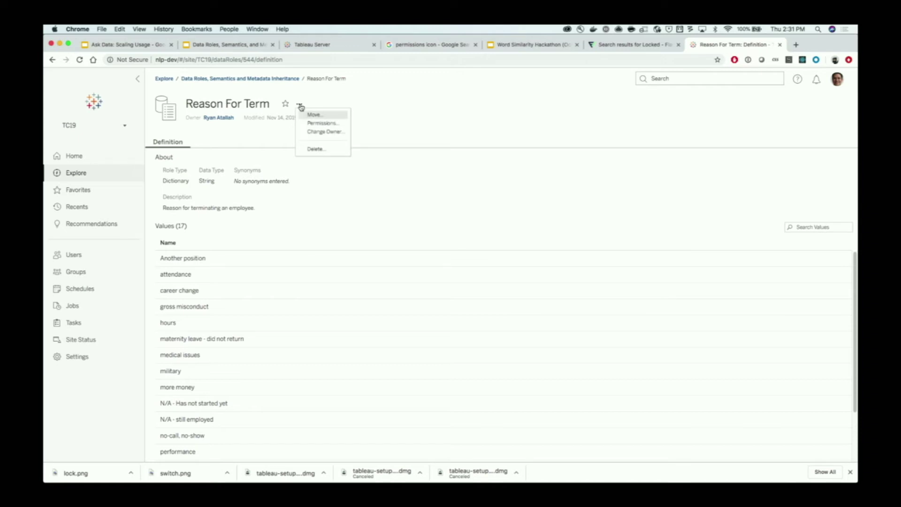
{"action": "left_click", "coordinate": [322, 123]}
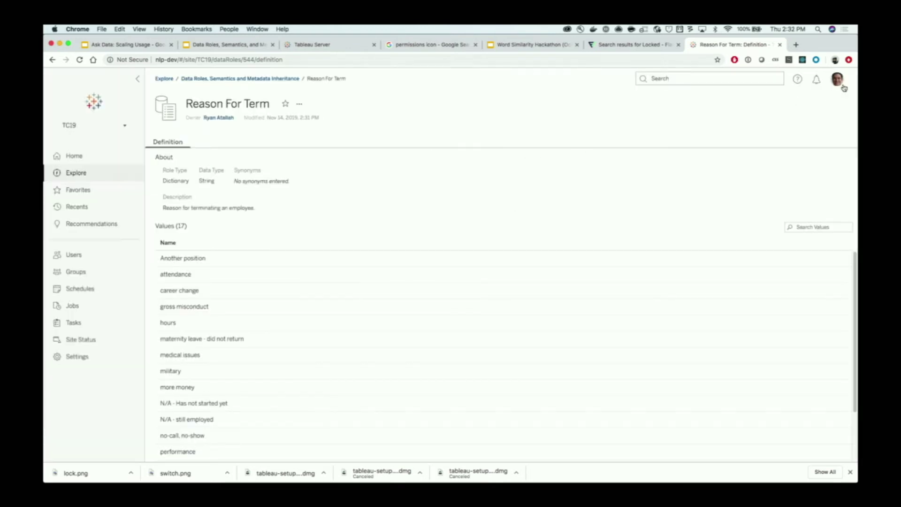
{"action": "left_click", "coordinate": [844, 83]}
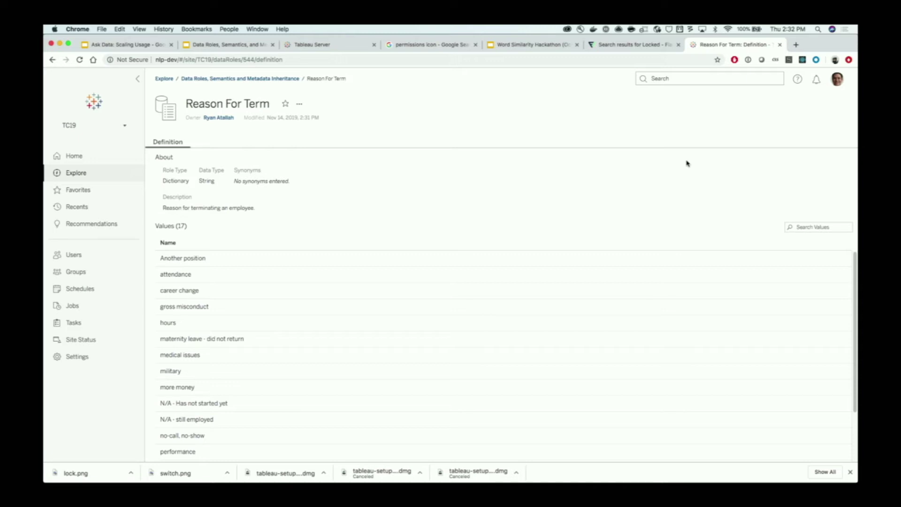